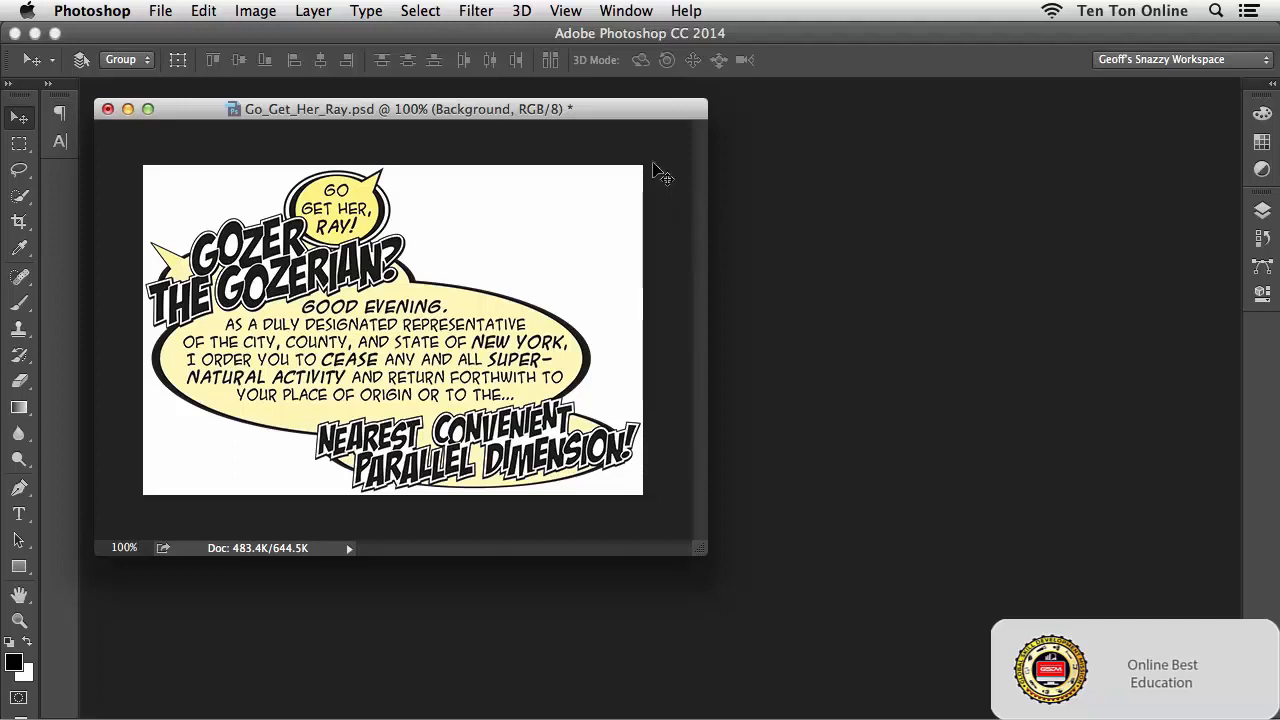
Close Go_Get_Her_Ray.psd without saving its changes.
drag(625, 115, 782, 146)
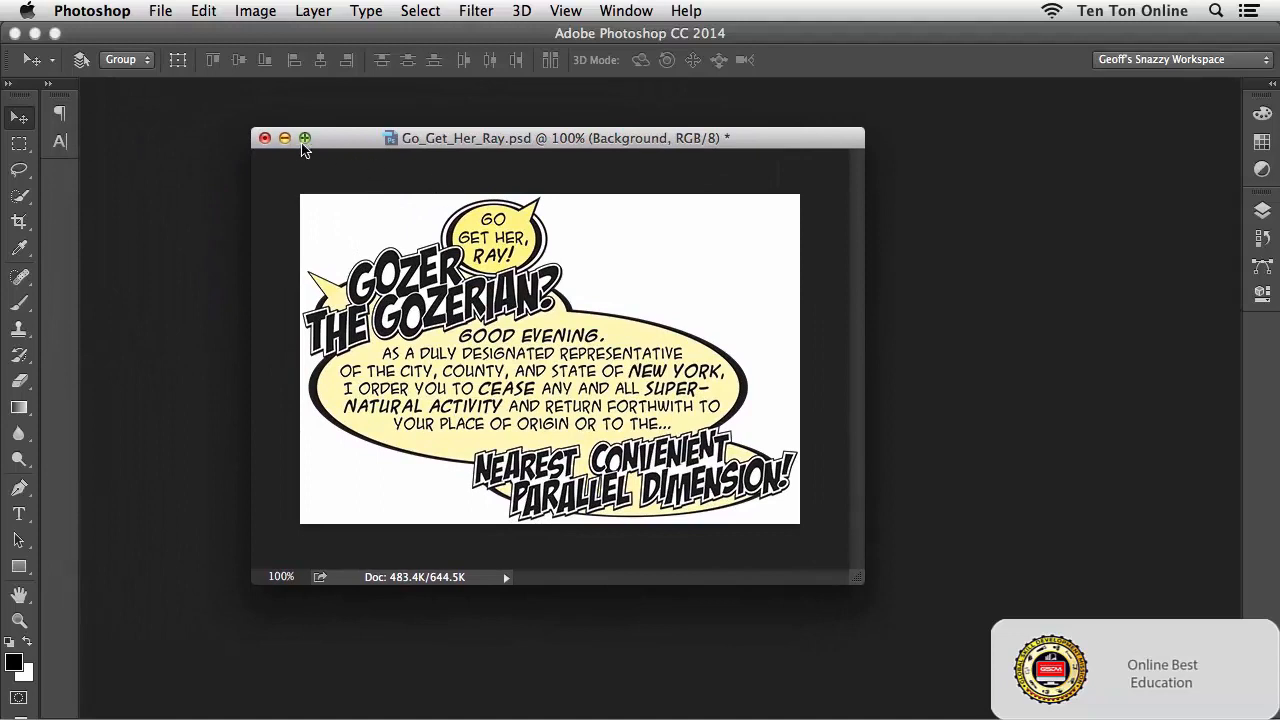
click(265, 139)
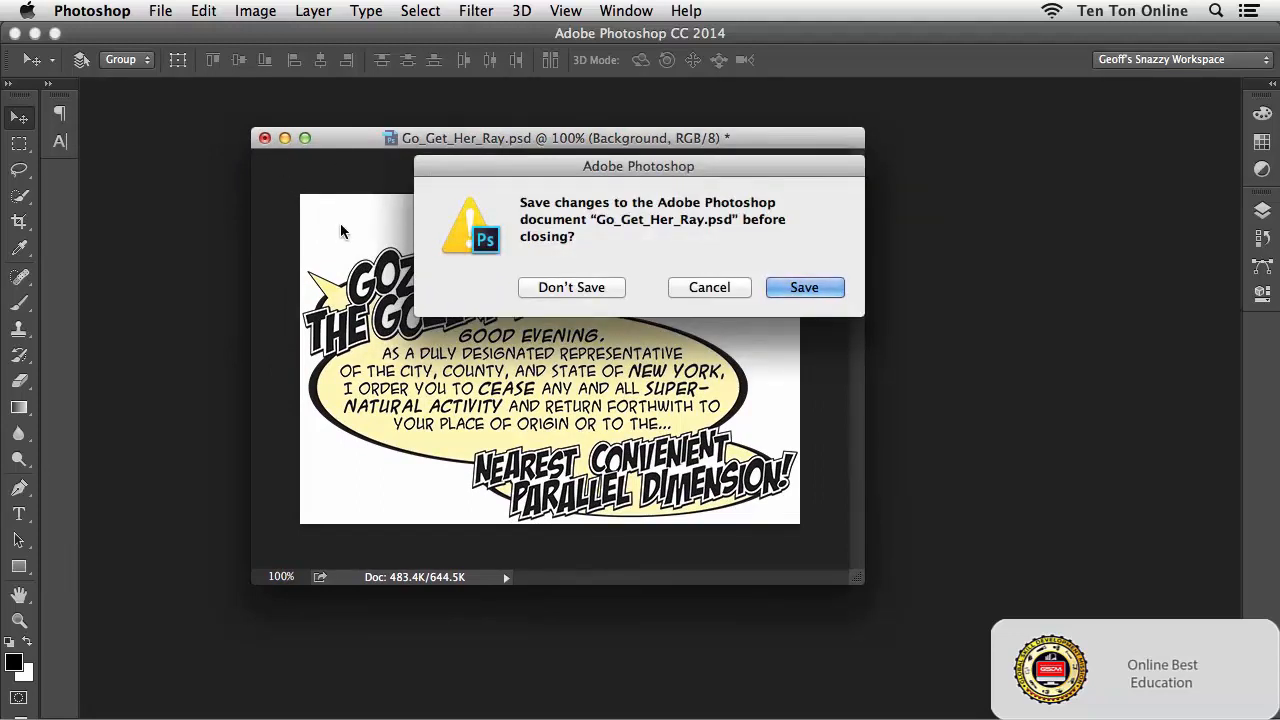
click(575, 289)
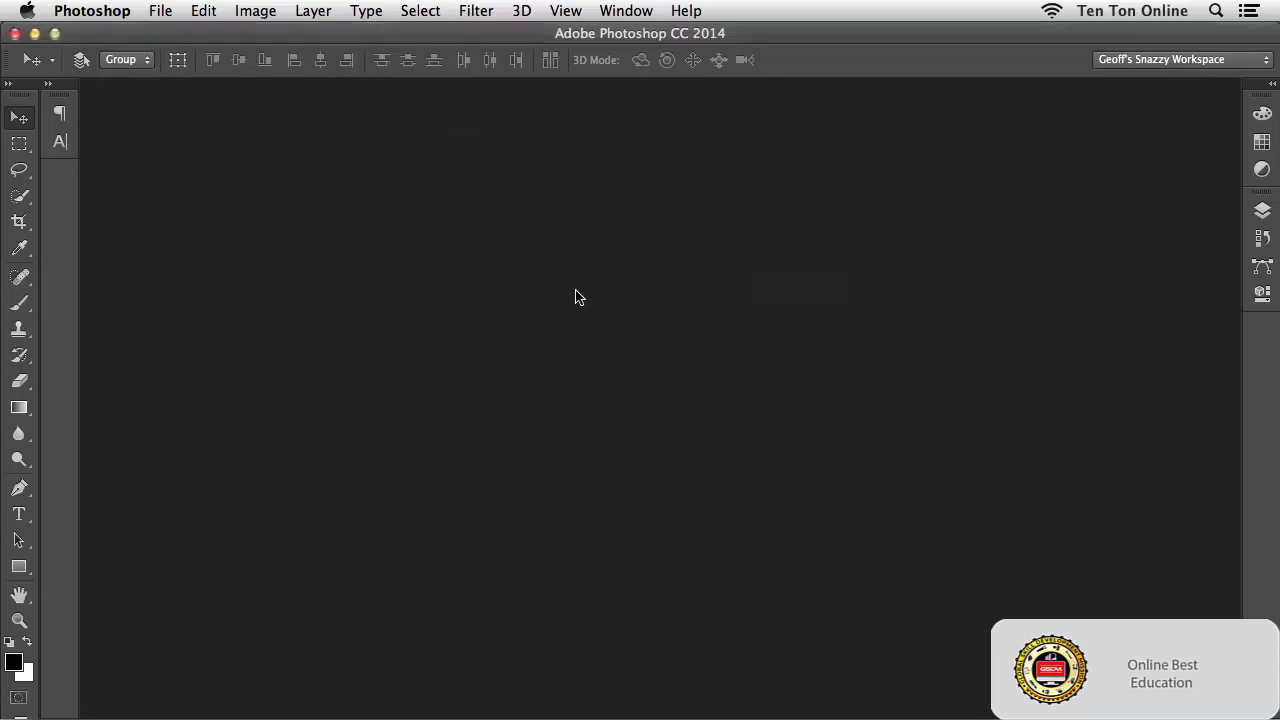
Open Cropping.jpg from the Project Files folder, then enlarge and reposition its window so there is empty space around the photo.
key(super+o)
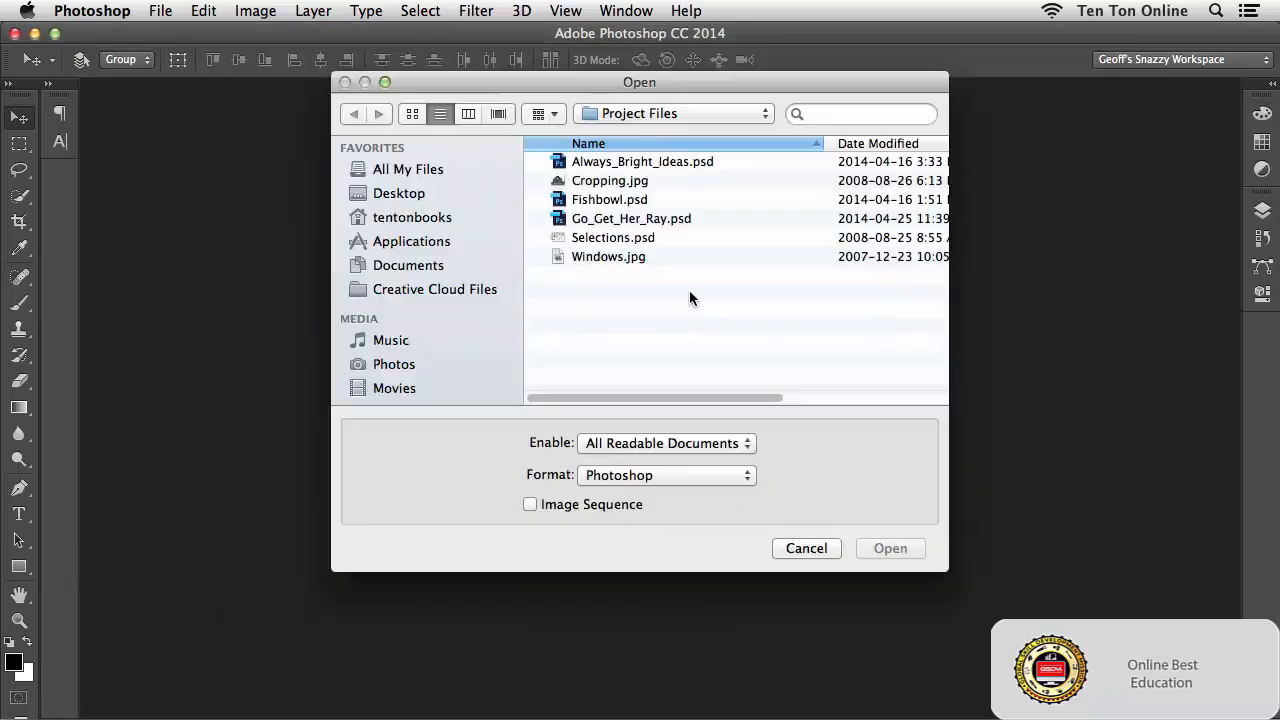
click(605, 183)
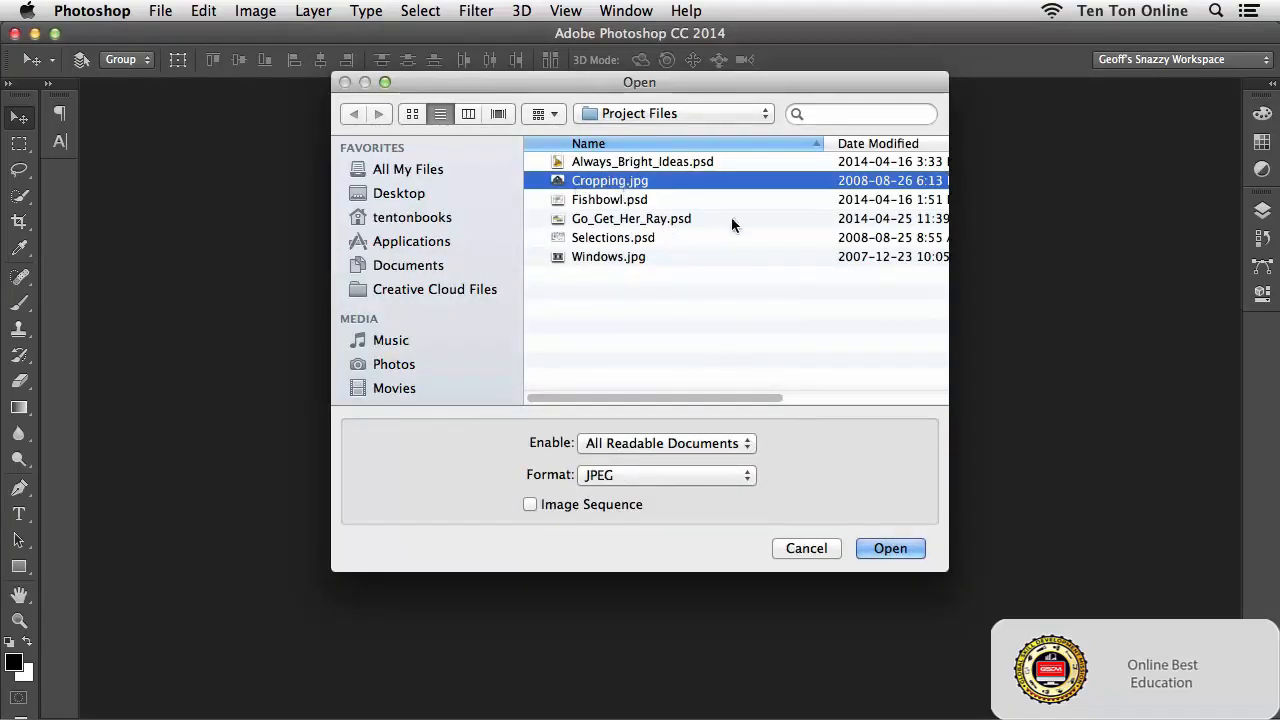
click(880, 549)
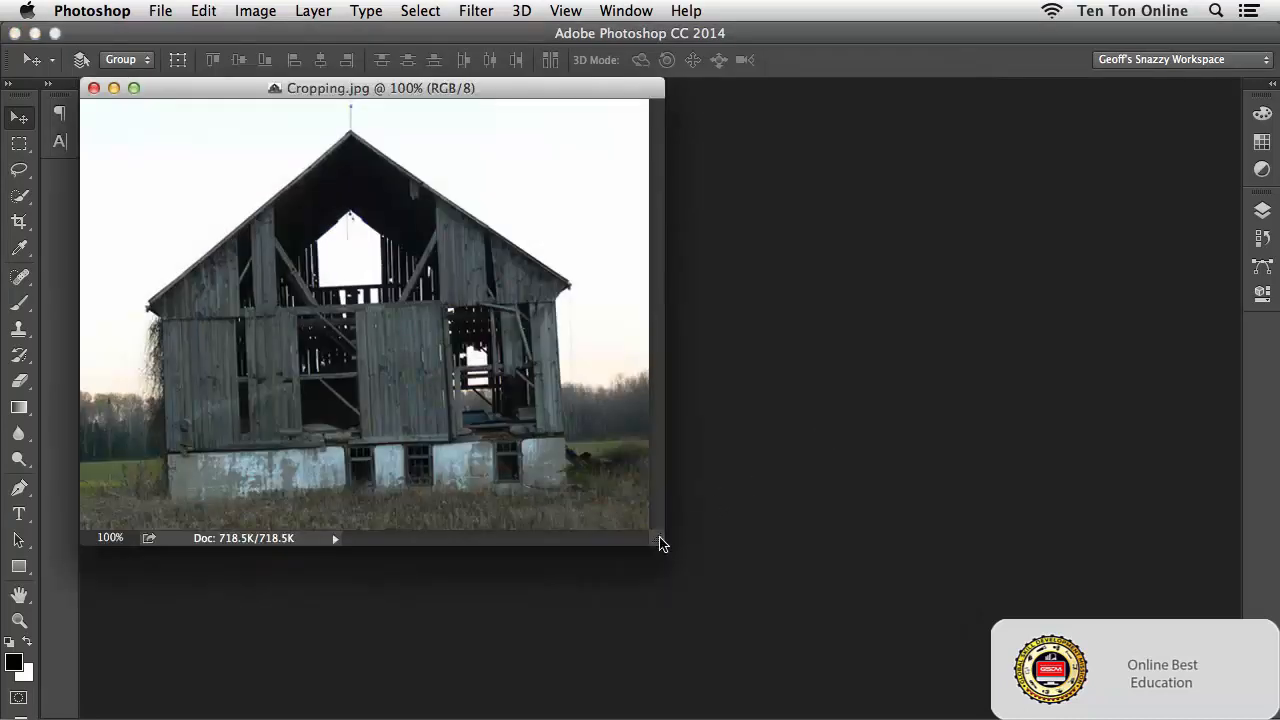
drag(657, 539, 856, 628)
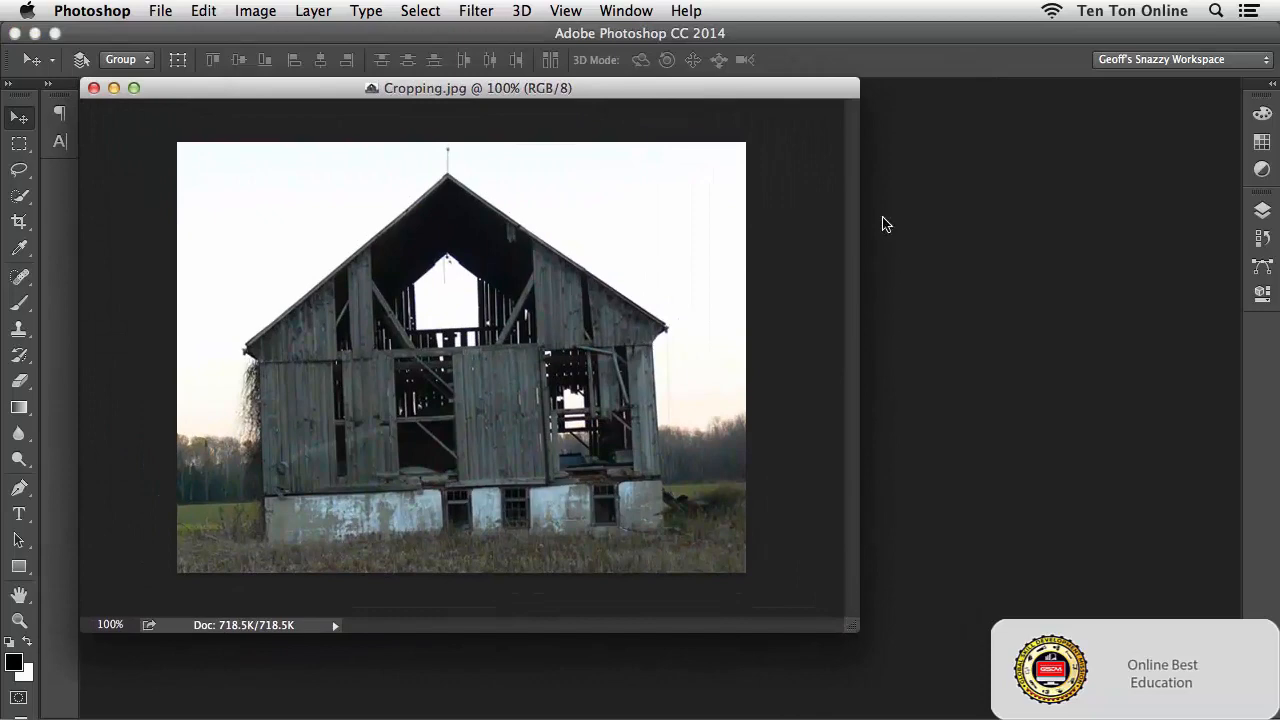
drag(803, 98, 889, 124)
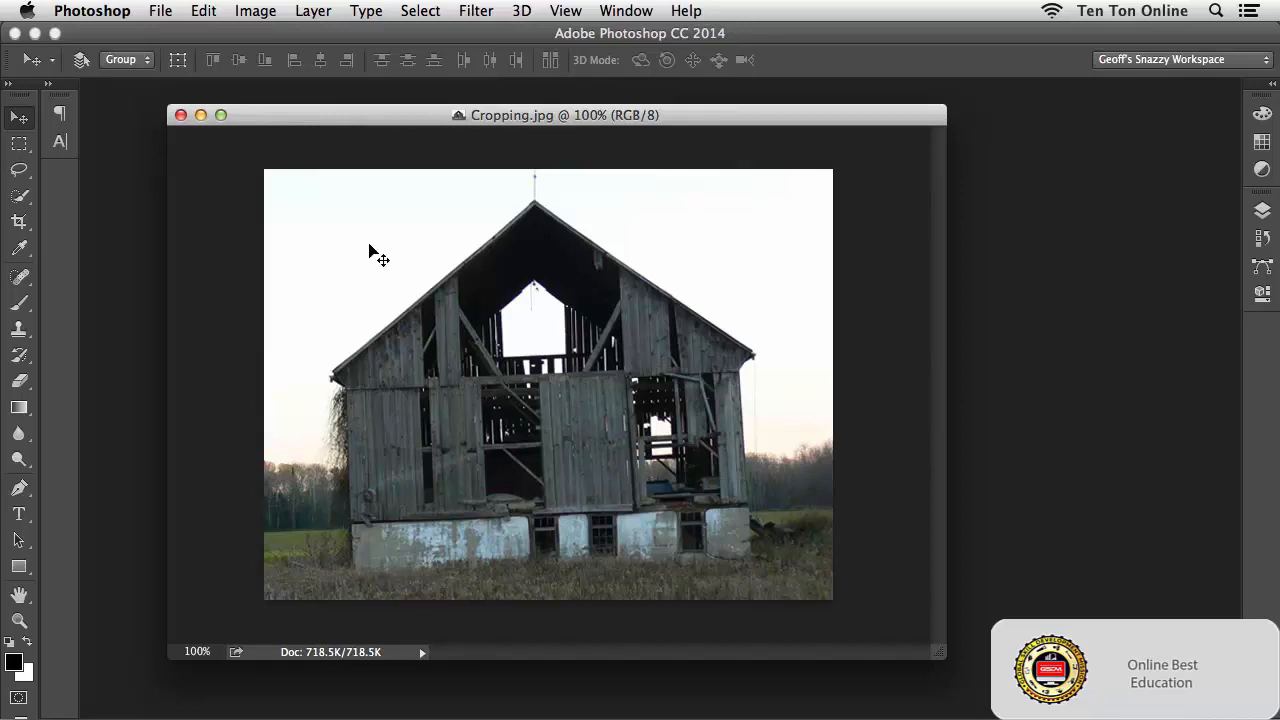
With the Crop tool, tighten the crop boundary around the barn on all four sides, cutting off the tip of the roof.
key(c)
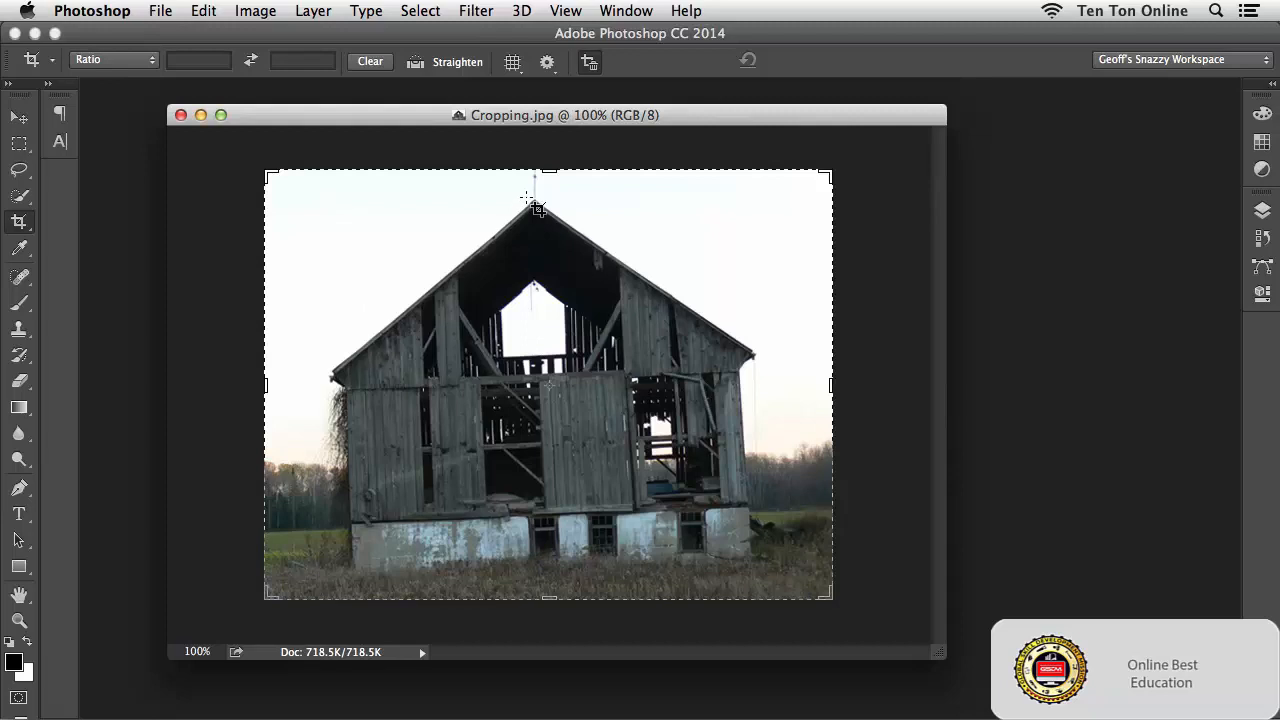
click(548, 173)
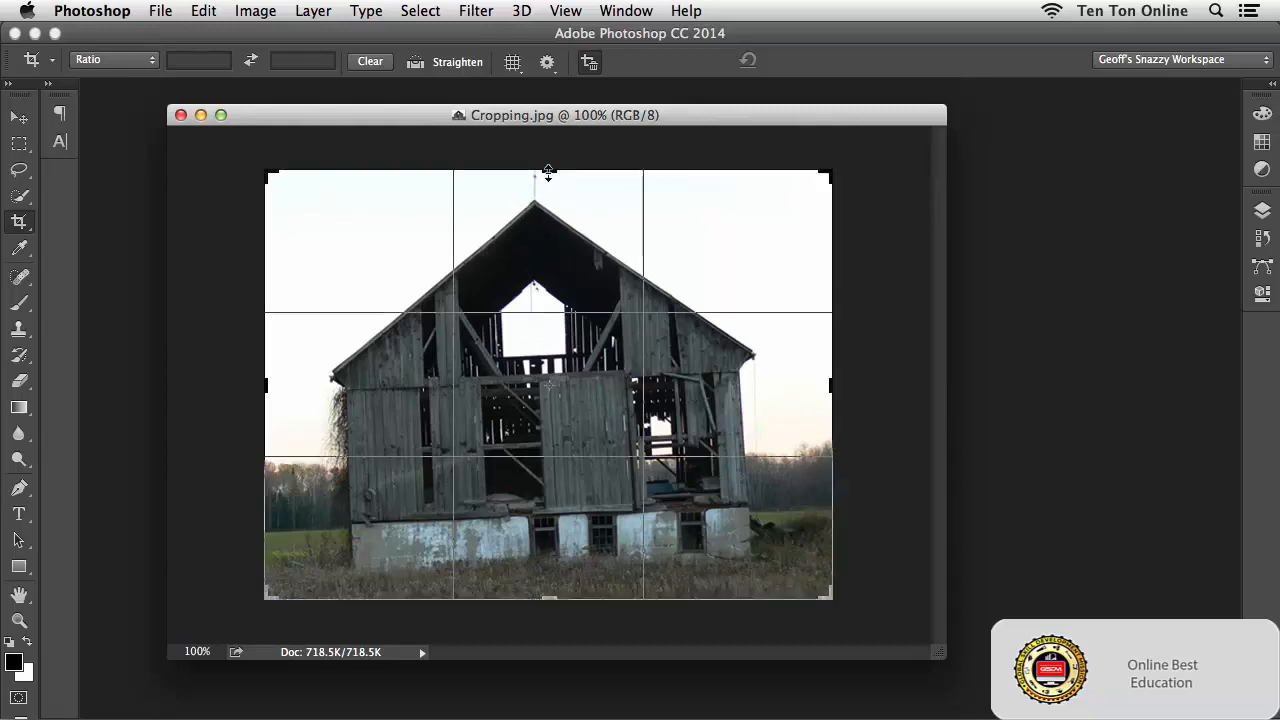
drag(548, 173, 547, 180)
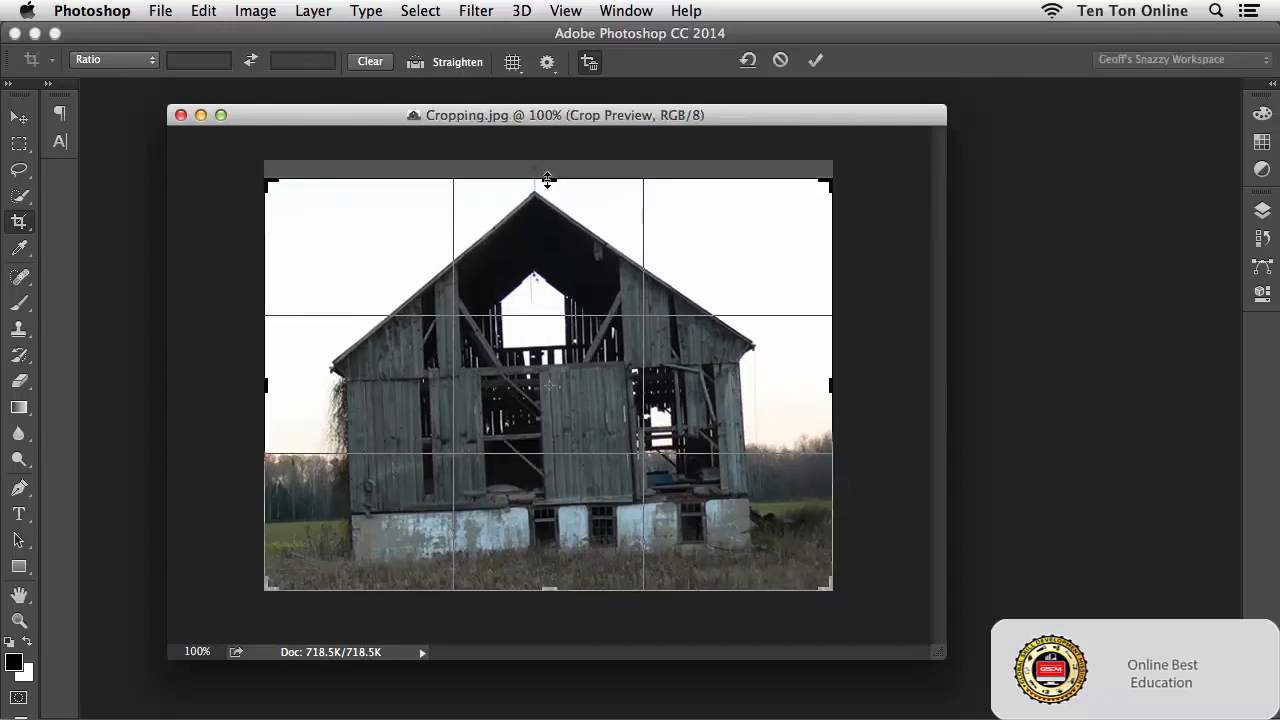
drag(545, 587, 546, 563)
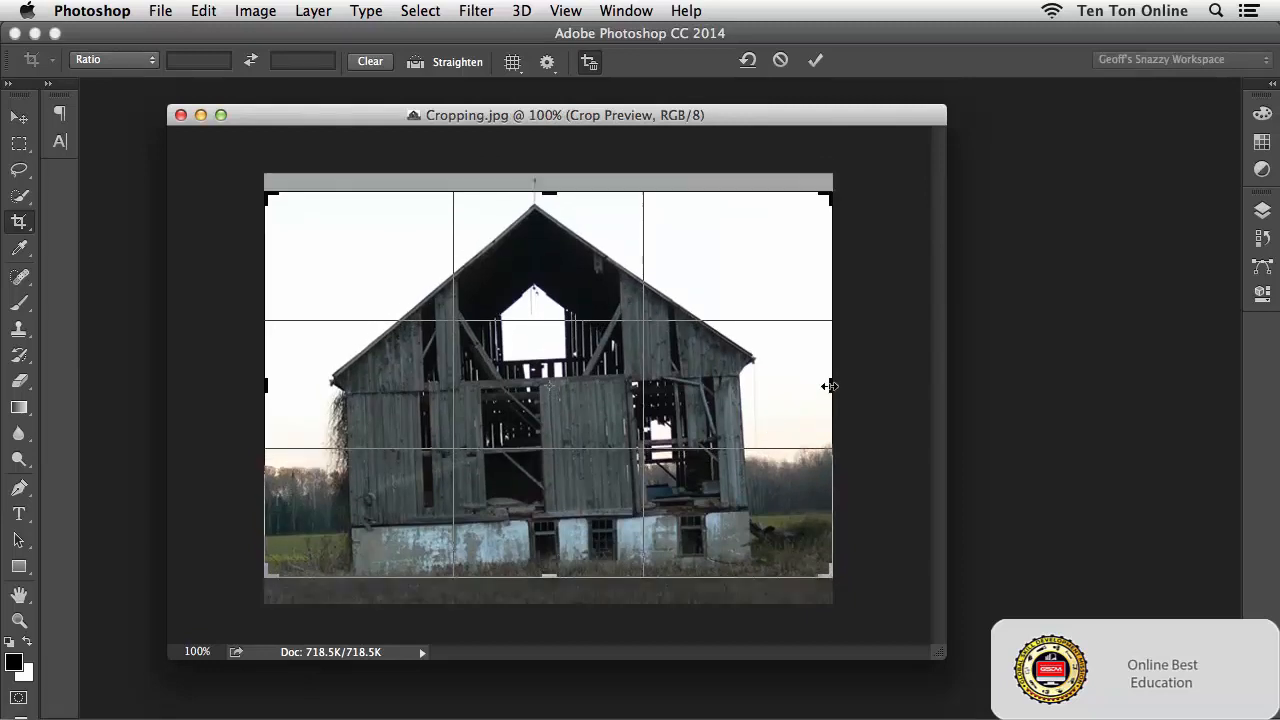
drag(830, 386, 821, 384)
drag(279, 384, 287, 383)
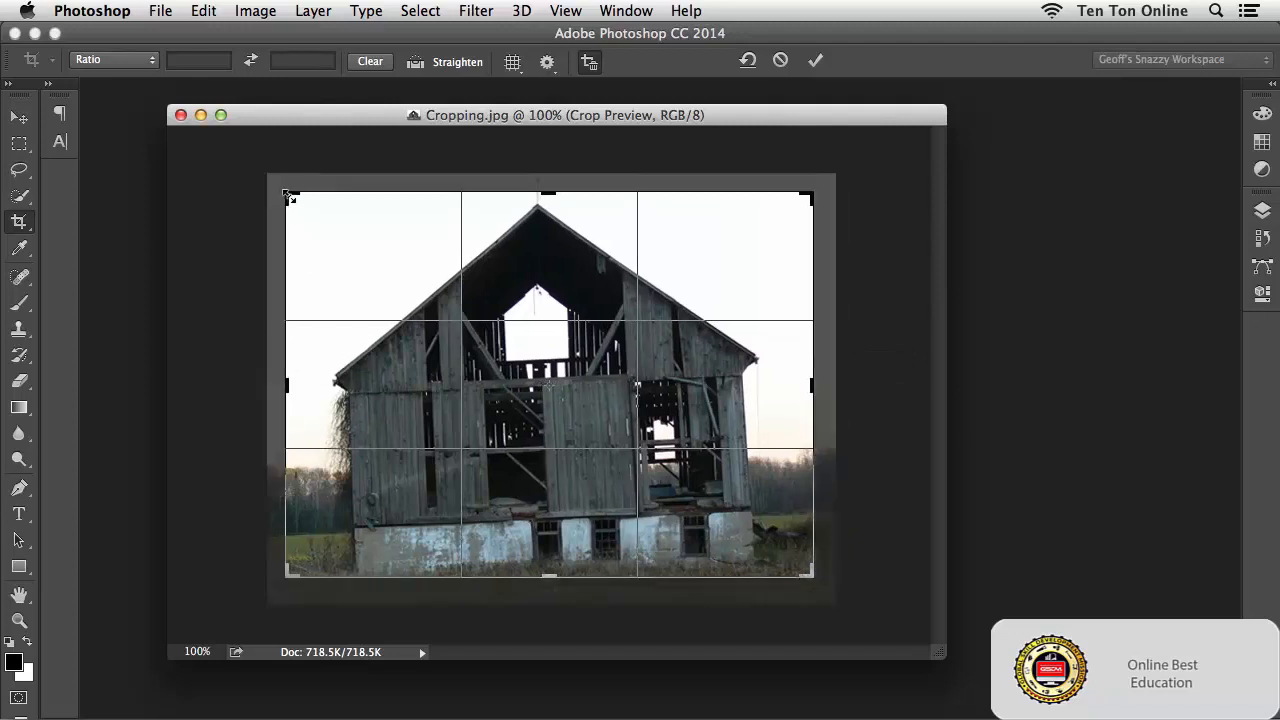
drag(288, 197, 302, 207)
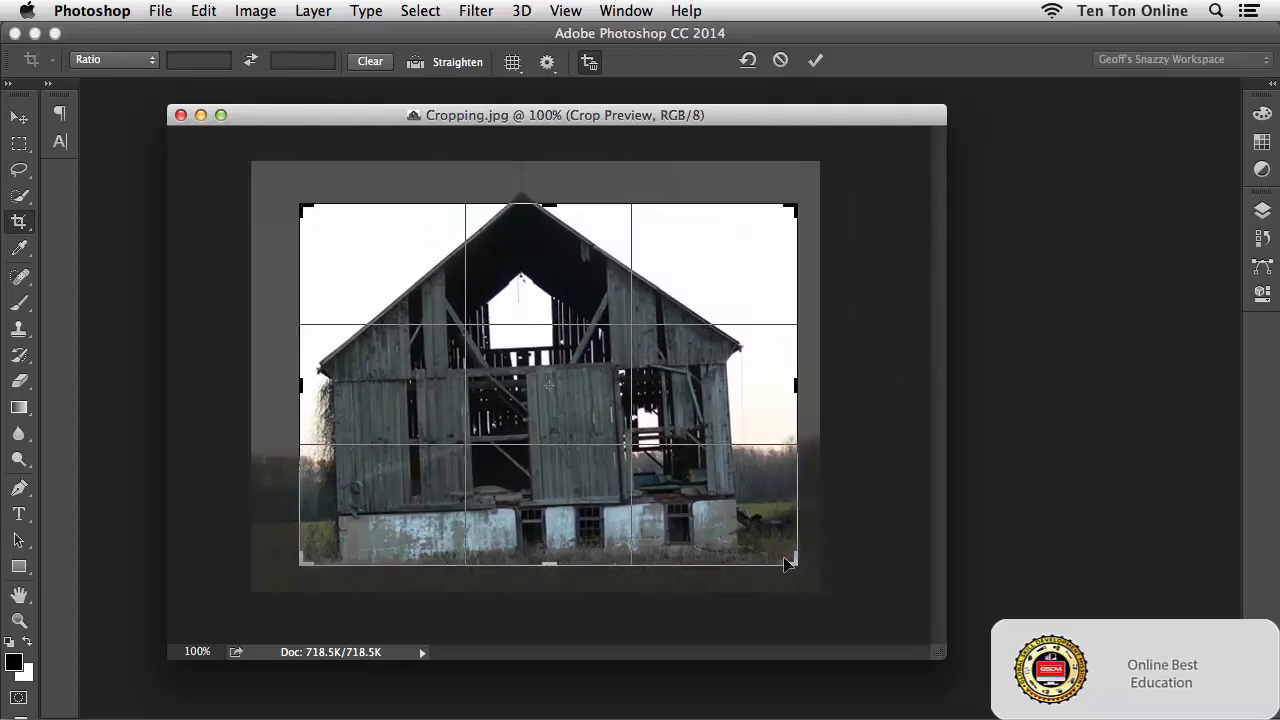
drag(786, 565, 775, 553)
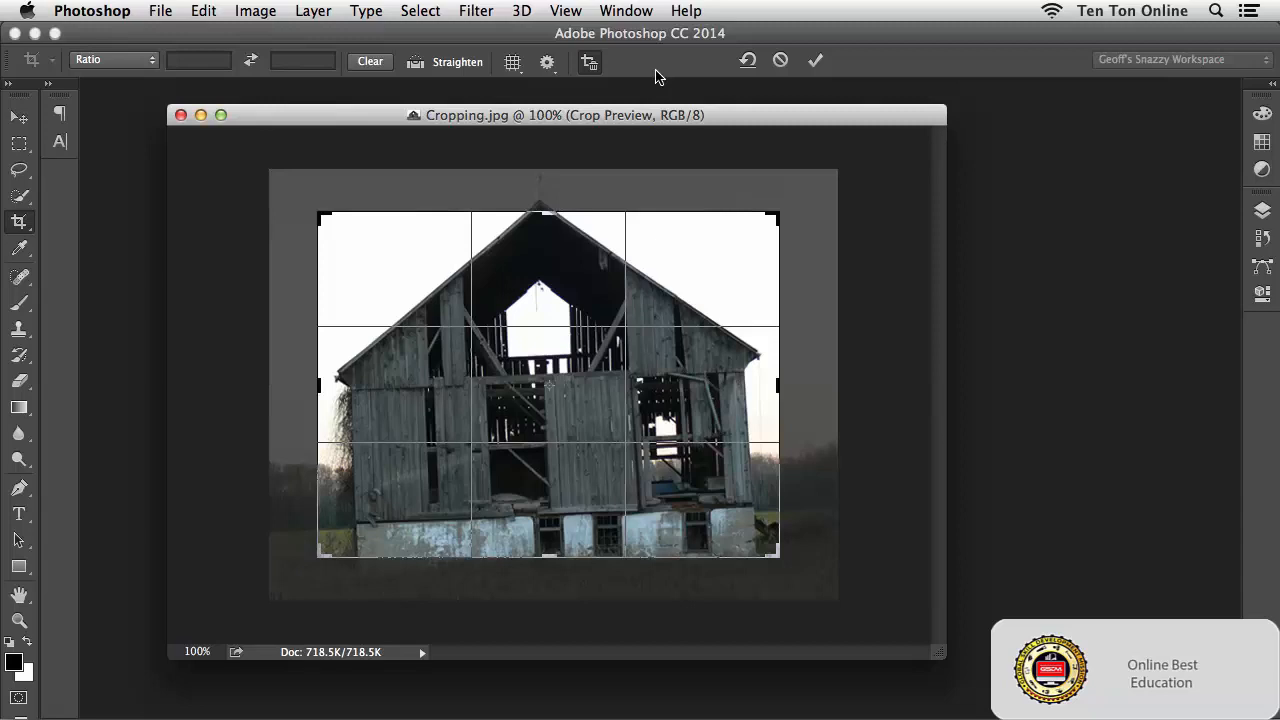
Try the Grid, Diagonal and Triangle crop overlays, then return to Rule of Thirds.
click(513, 63)
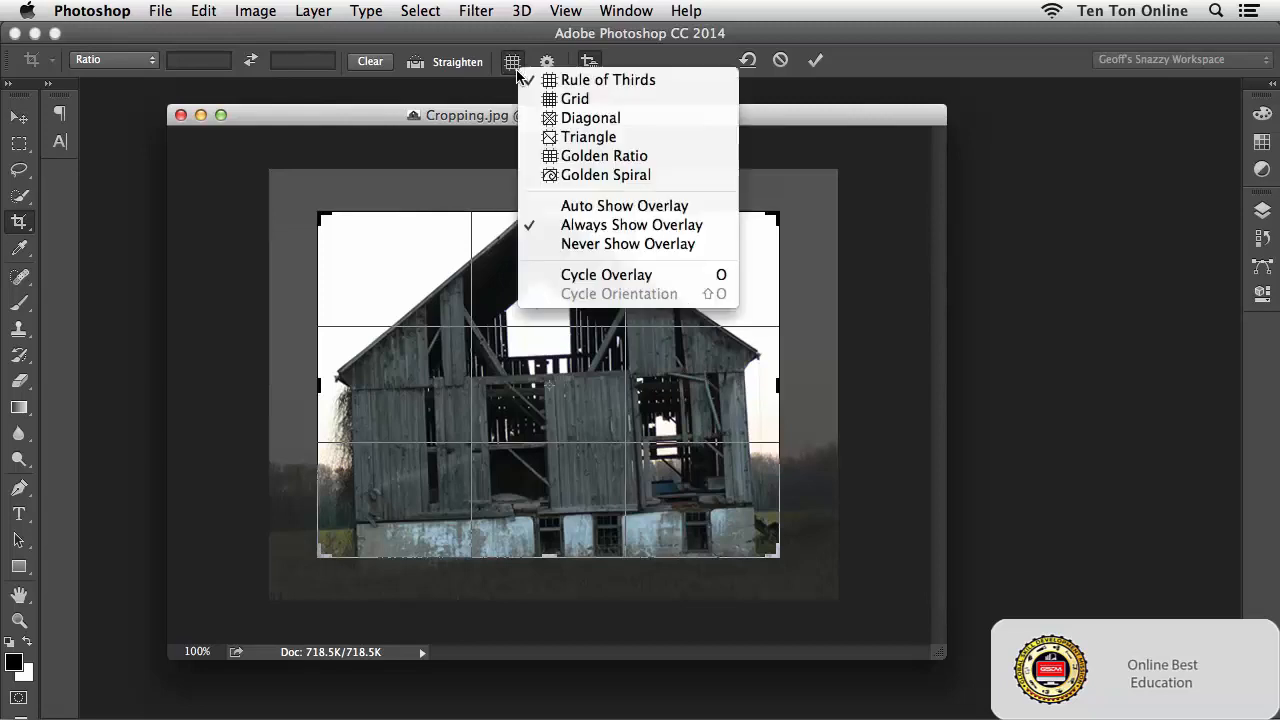
click(566, 100)
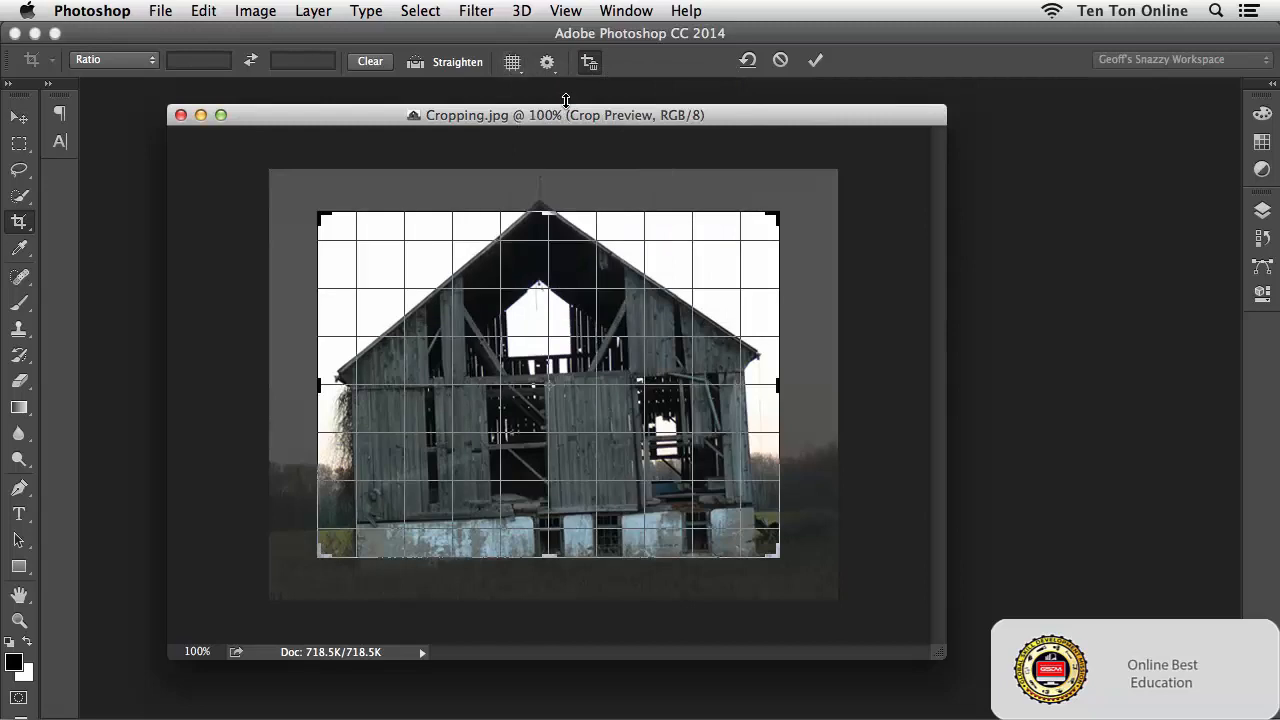
click(514, 64)
click(538, 114)
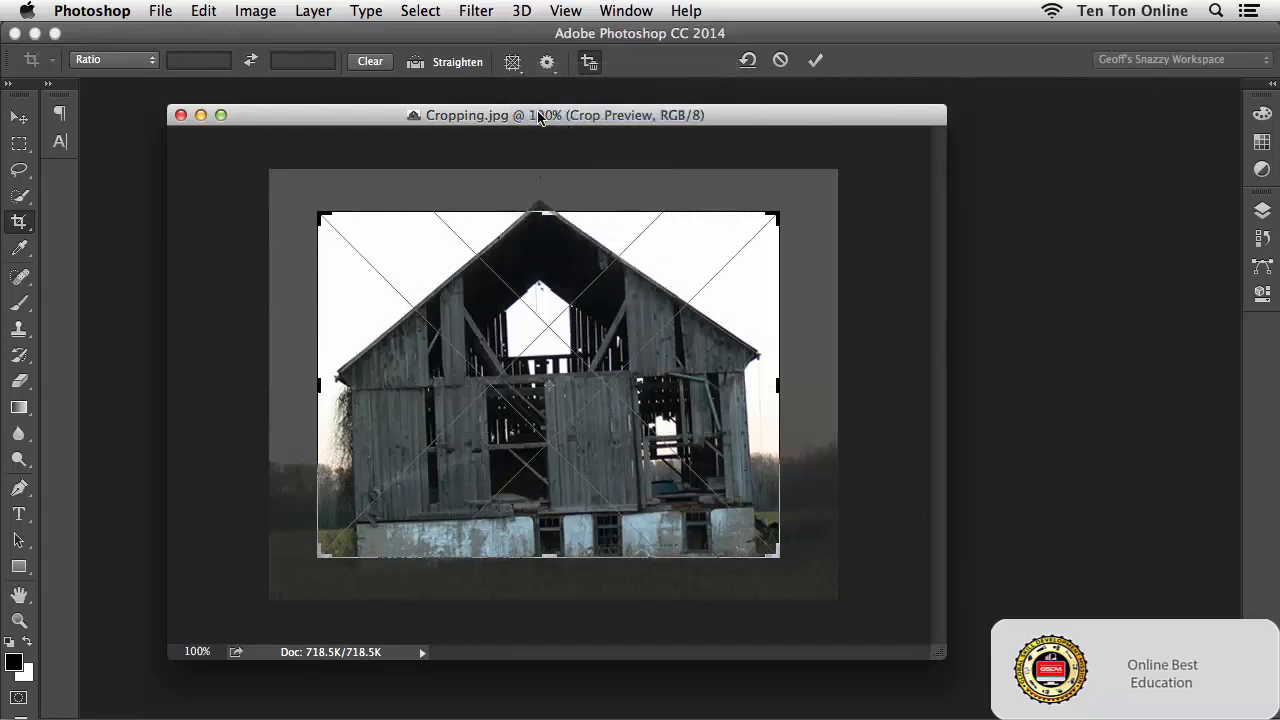
click(512, 63)
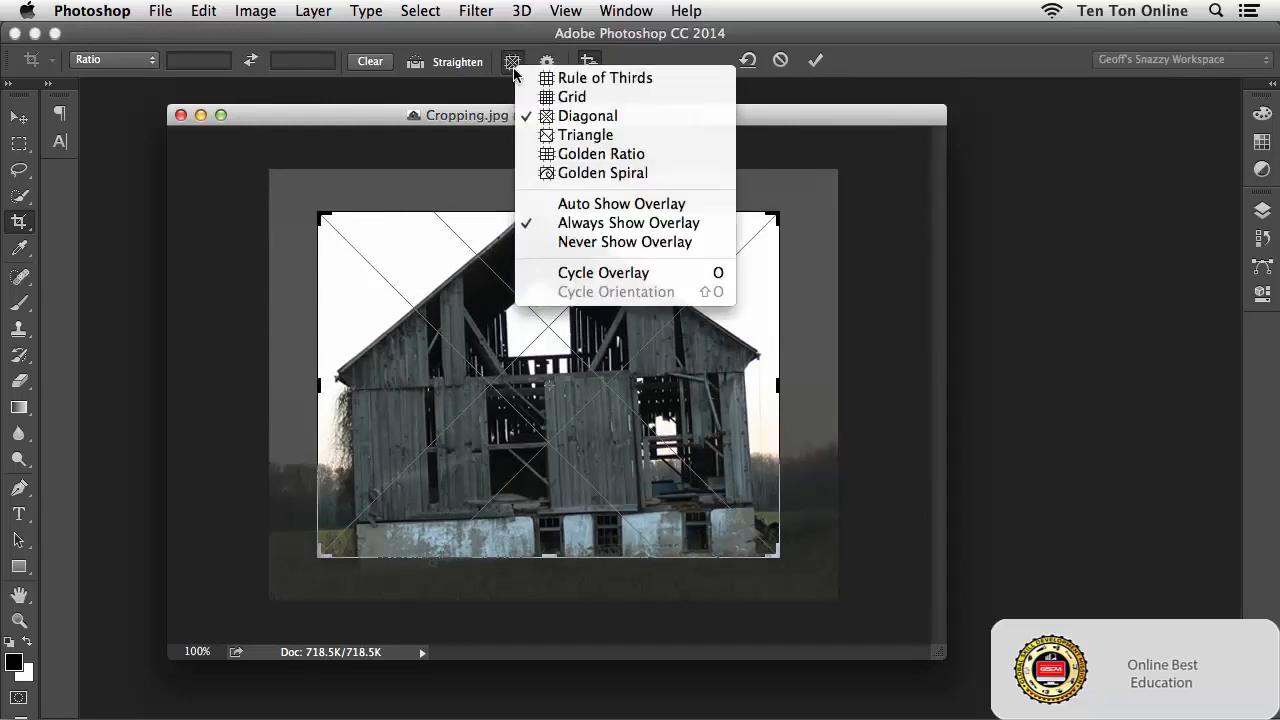
click(533, 138)
click(512, 66)
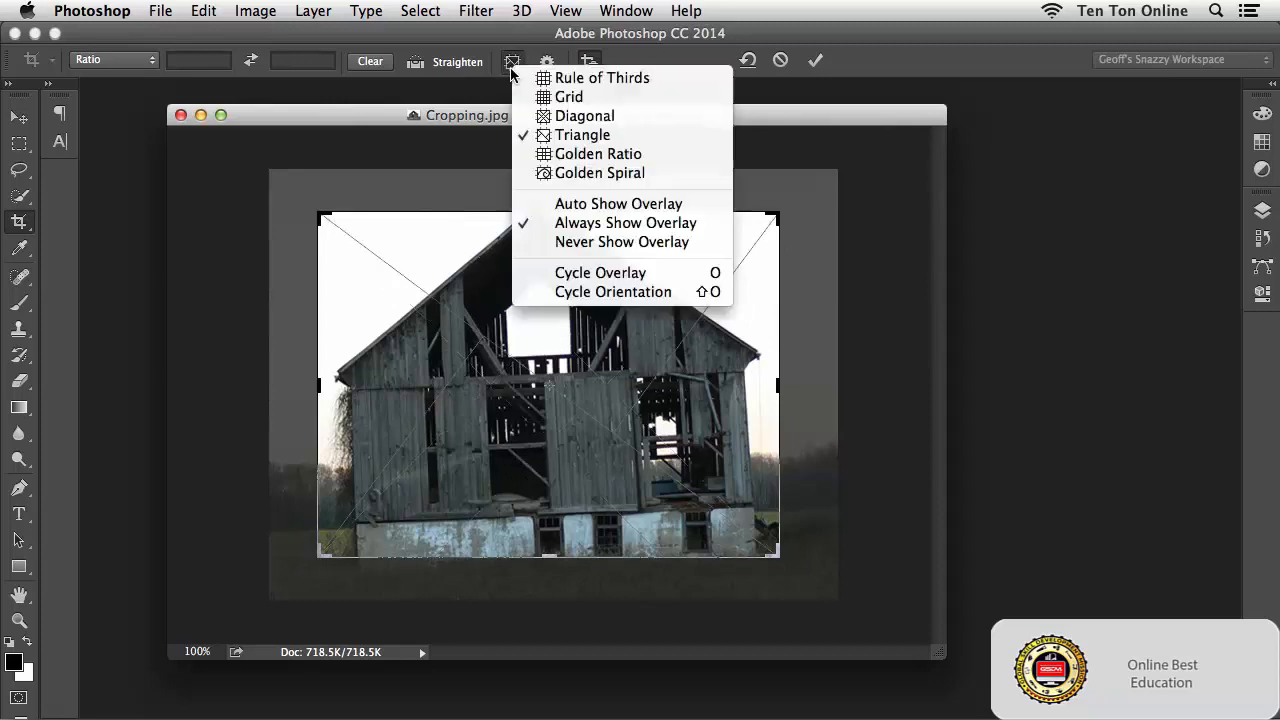
click(525, 78)
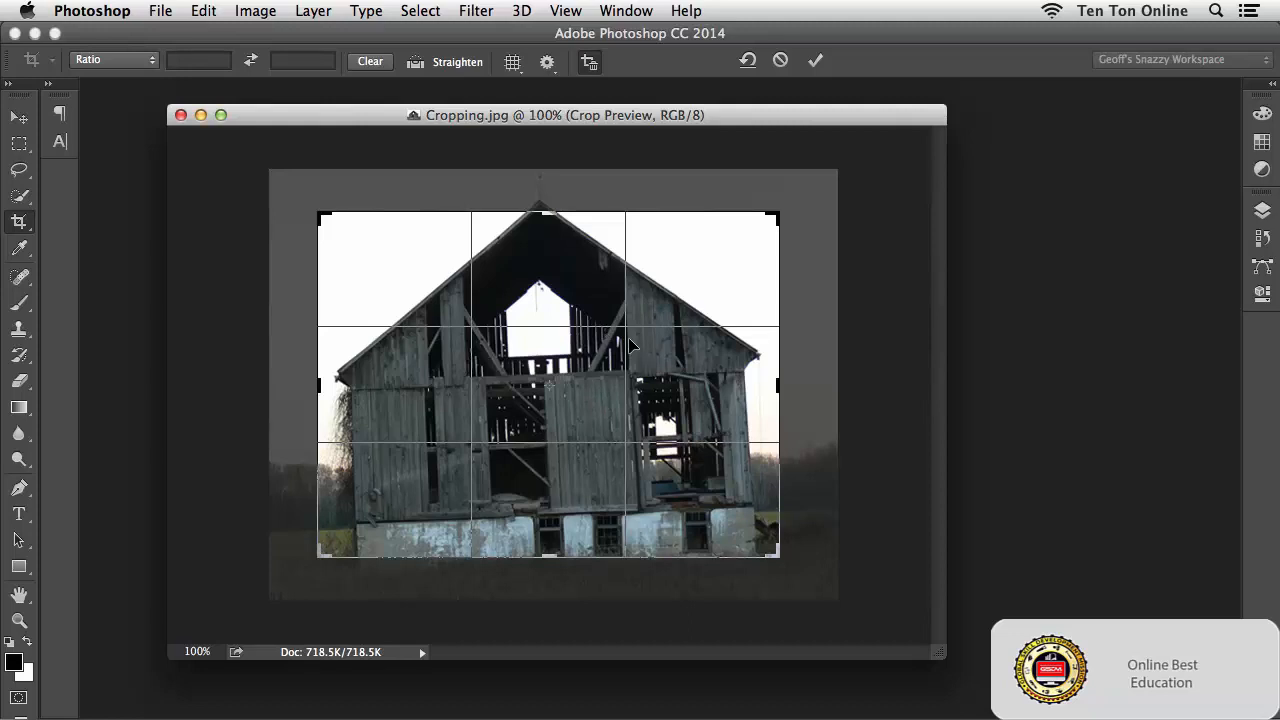
Apply the crop to the barn photo, then undo it.
key(Return)
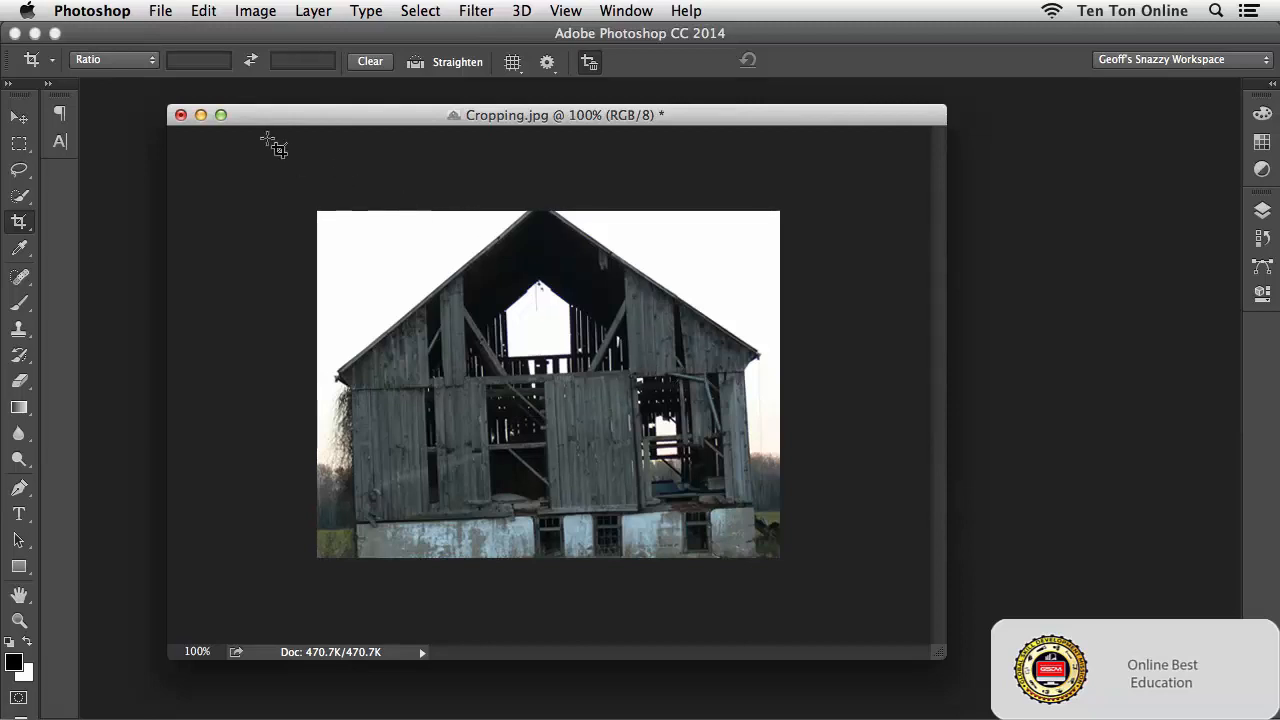
click(204, 12)
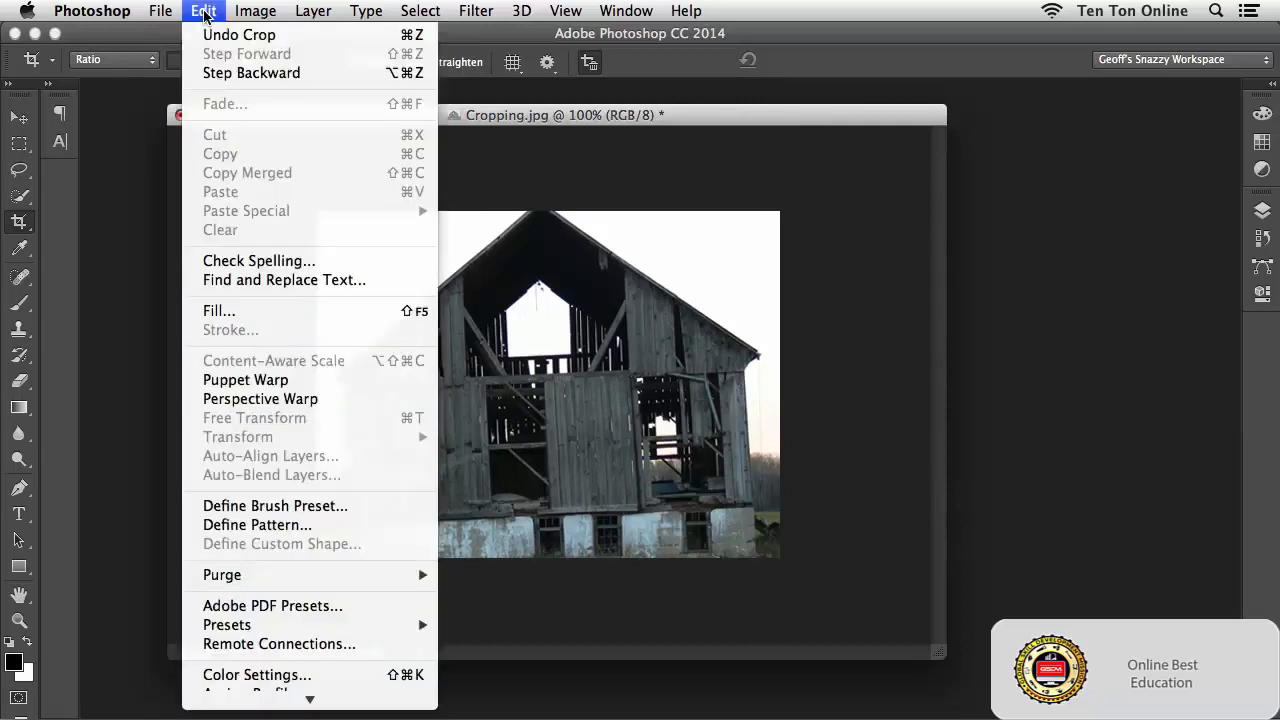
click(201, 38)
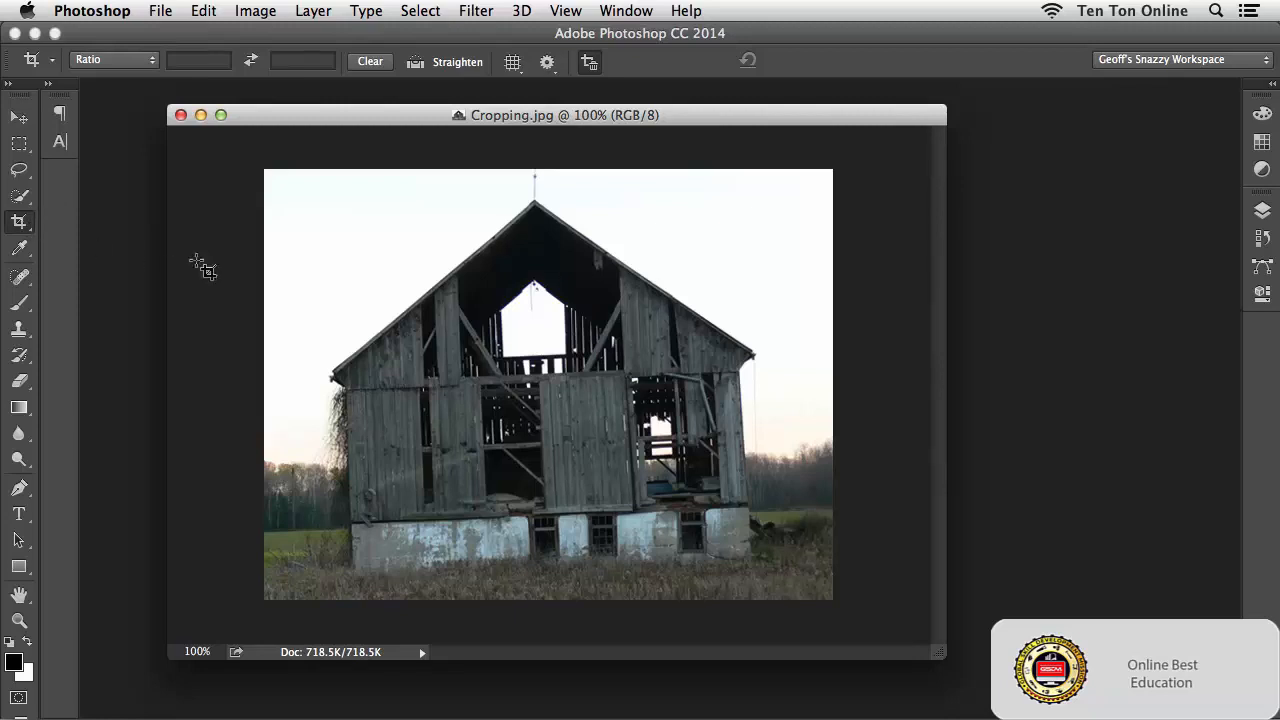
Draw a new crop area around the barn and bring its lower-left corner in to the edge of the barn's left wall.
drag(303, 196, 777, 530)
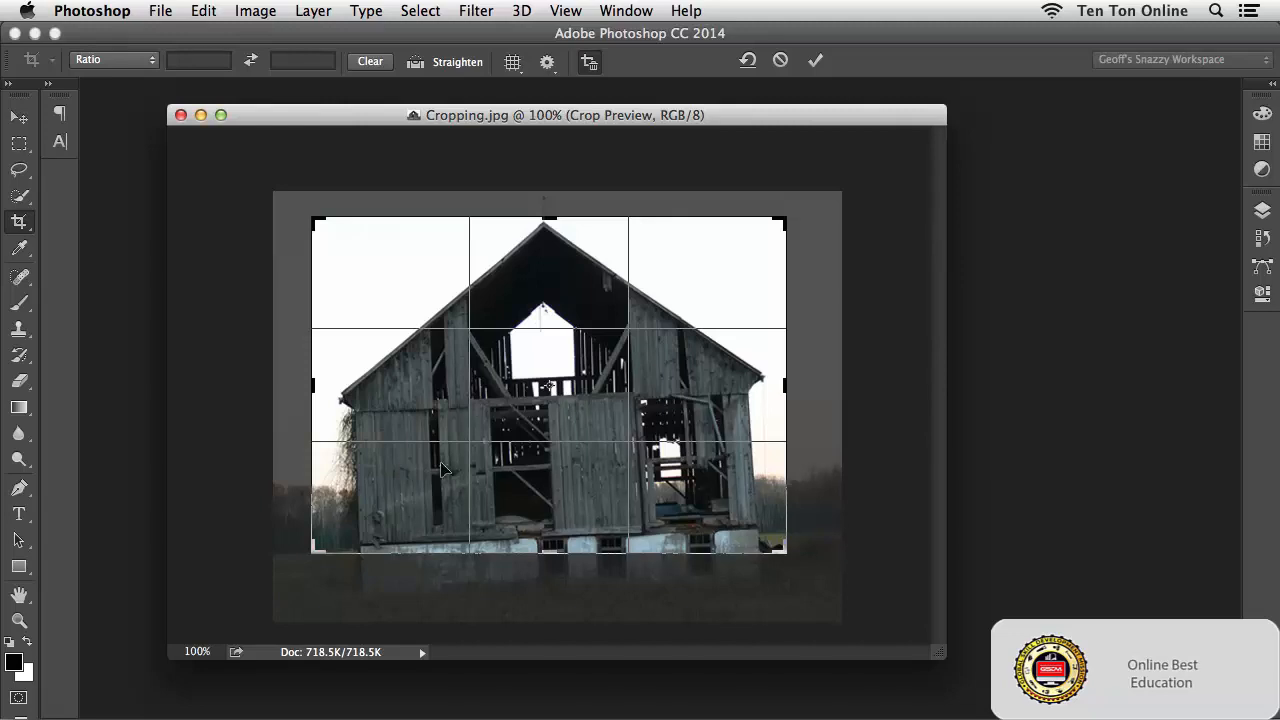
key(super)
key(super+plus)
key(super+plus)
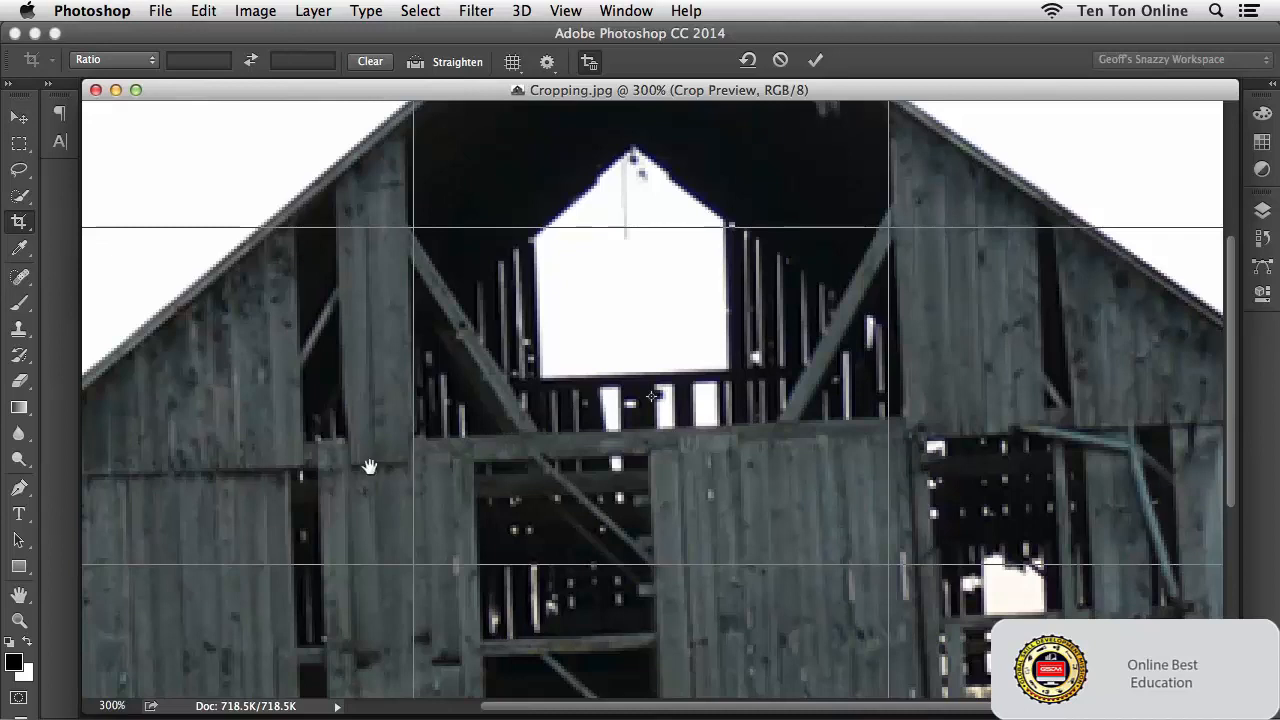
drag(409, 466, 507, 428)
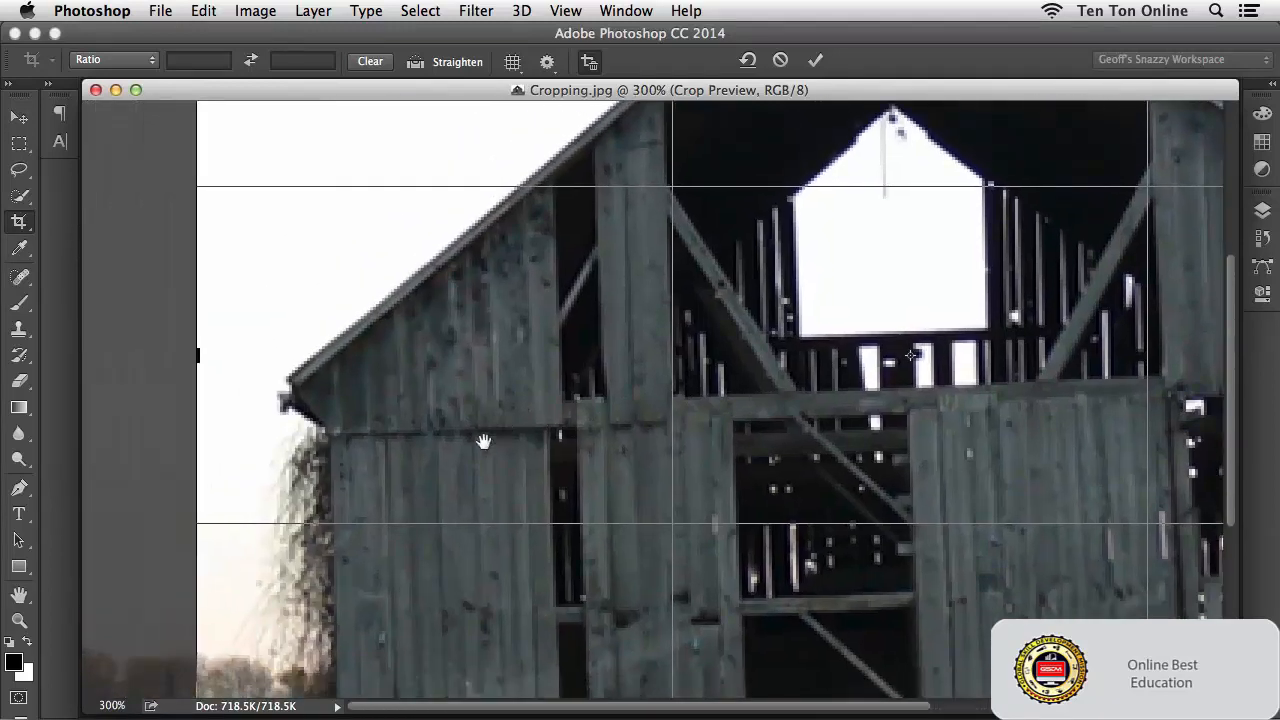
drag(462, 489, 443, 352)
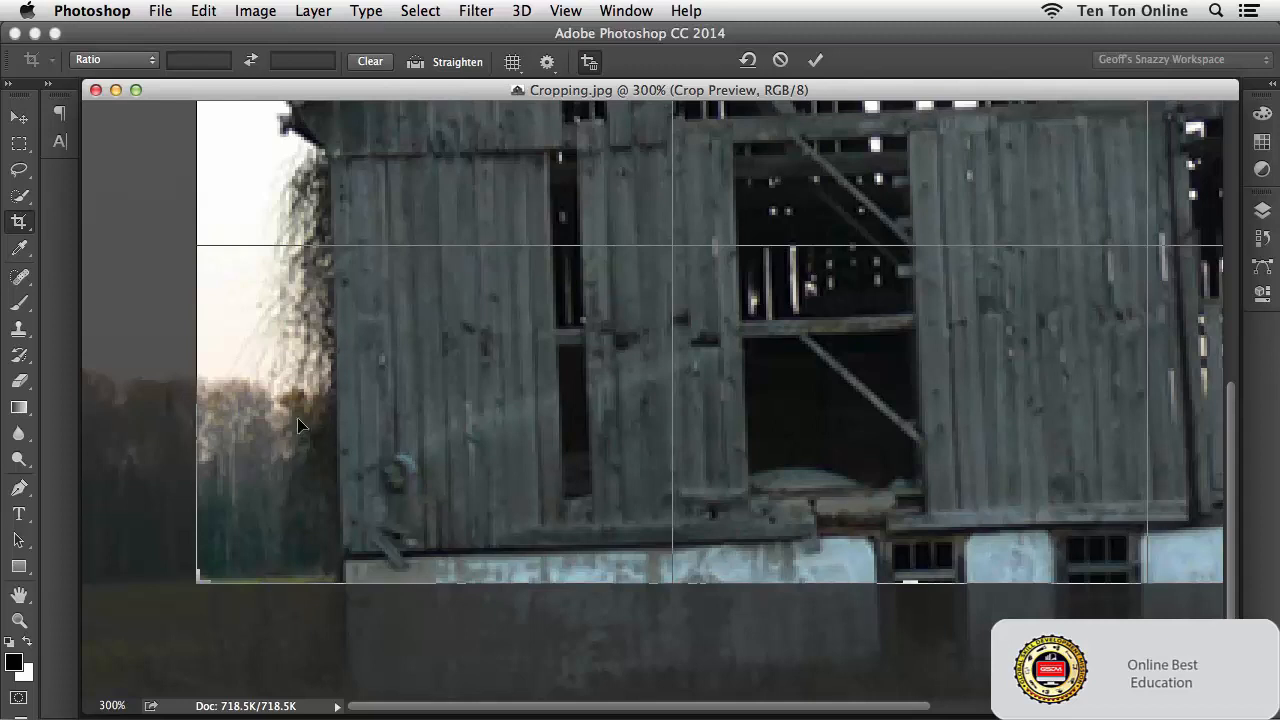
drag(198, 578, 262, 575)
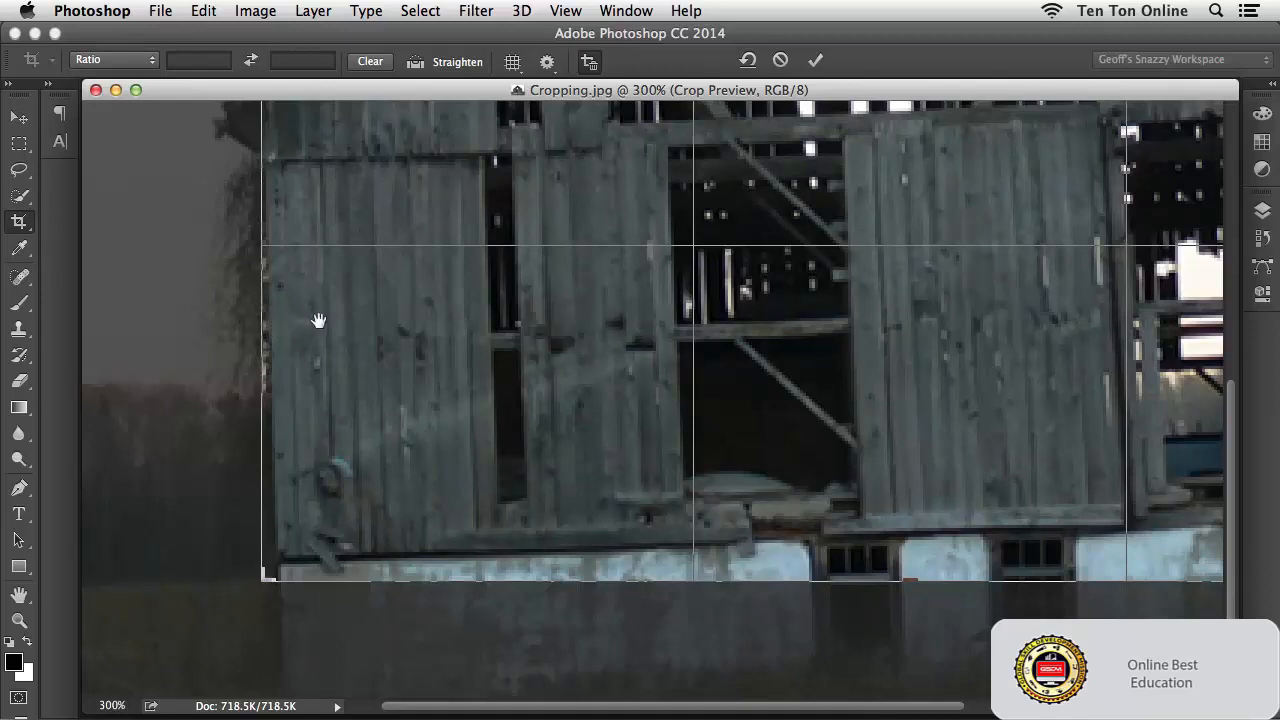
Rotate the photo within the crop boundary until the barn's left wall runs parallel to the crop's vertical edge.
drag(318, 320, 316, 378)
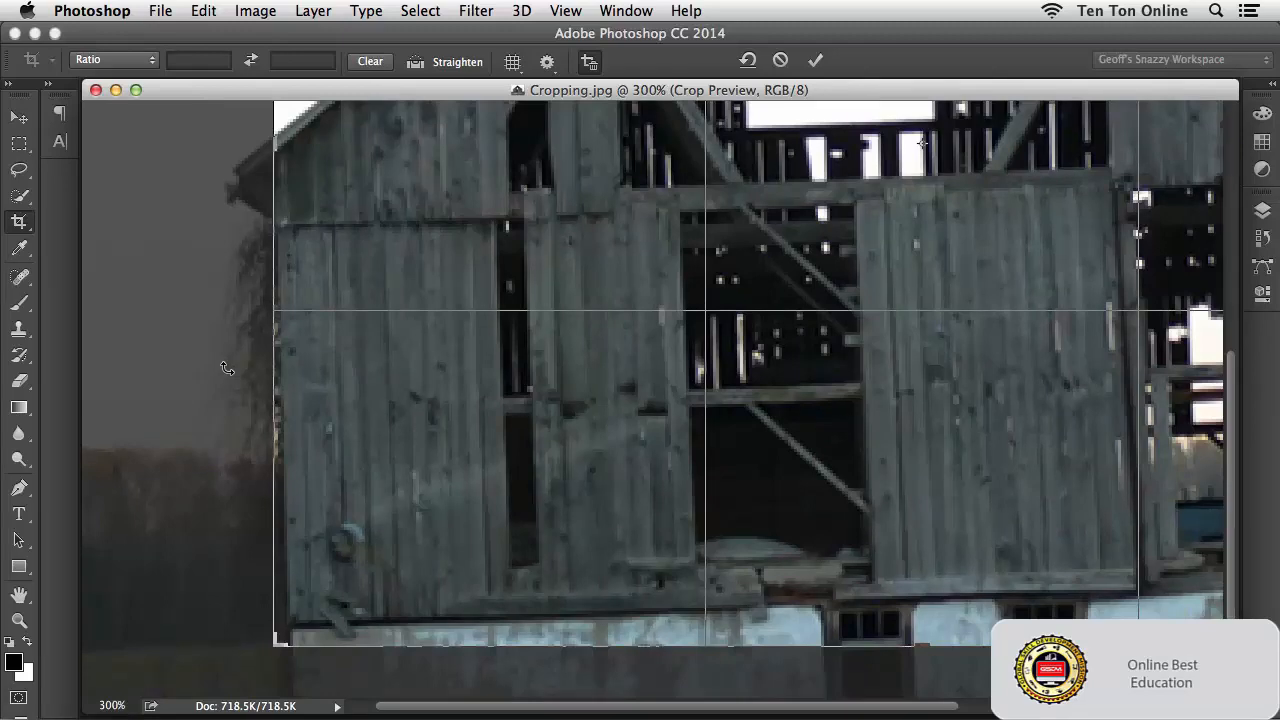
mouse_move(220, 369)
mouse_down()
mouse_move(232, 380)
mouse_move(230, 350)
mouse_up()
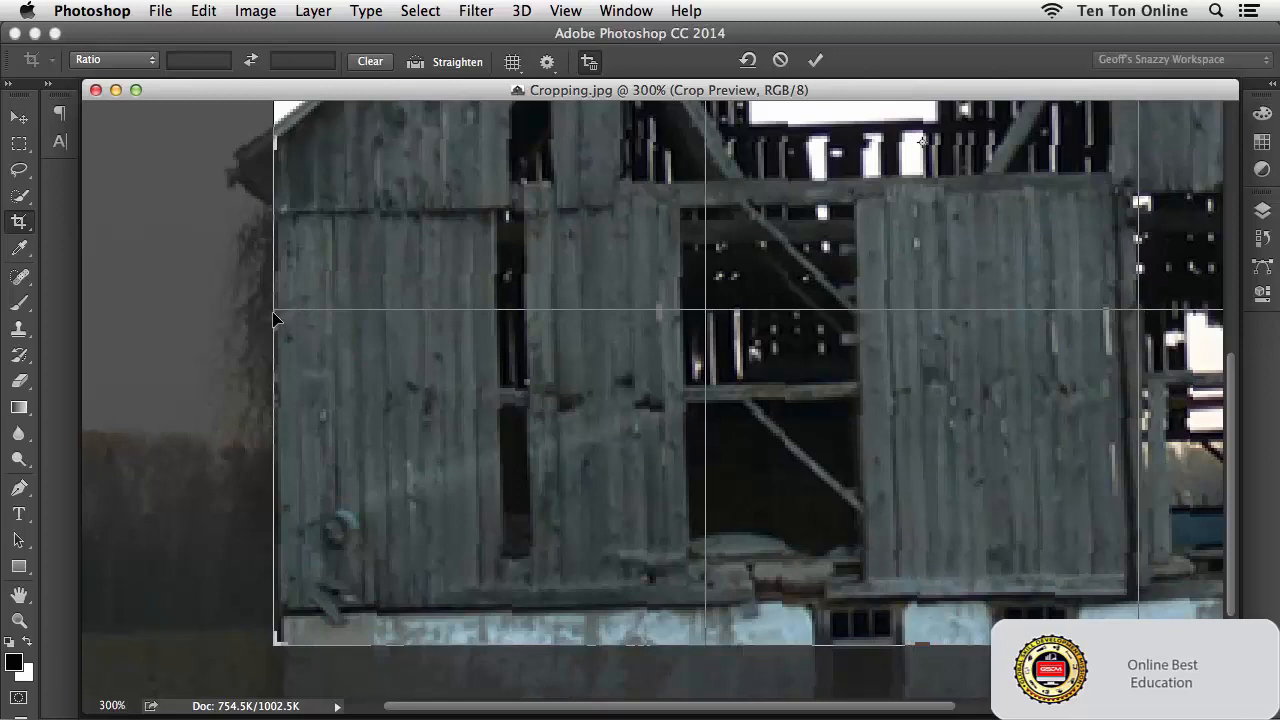
drag(221, 369, 221, 364)
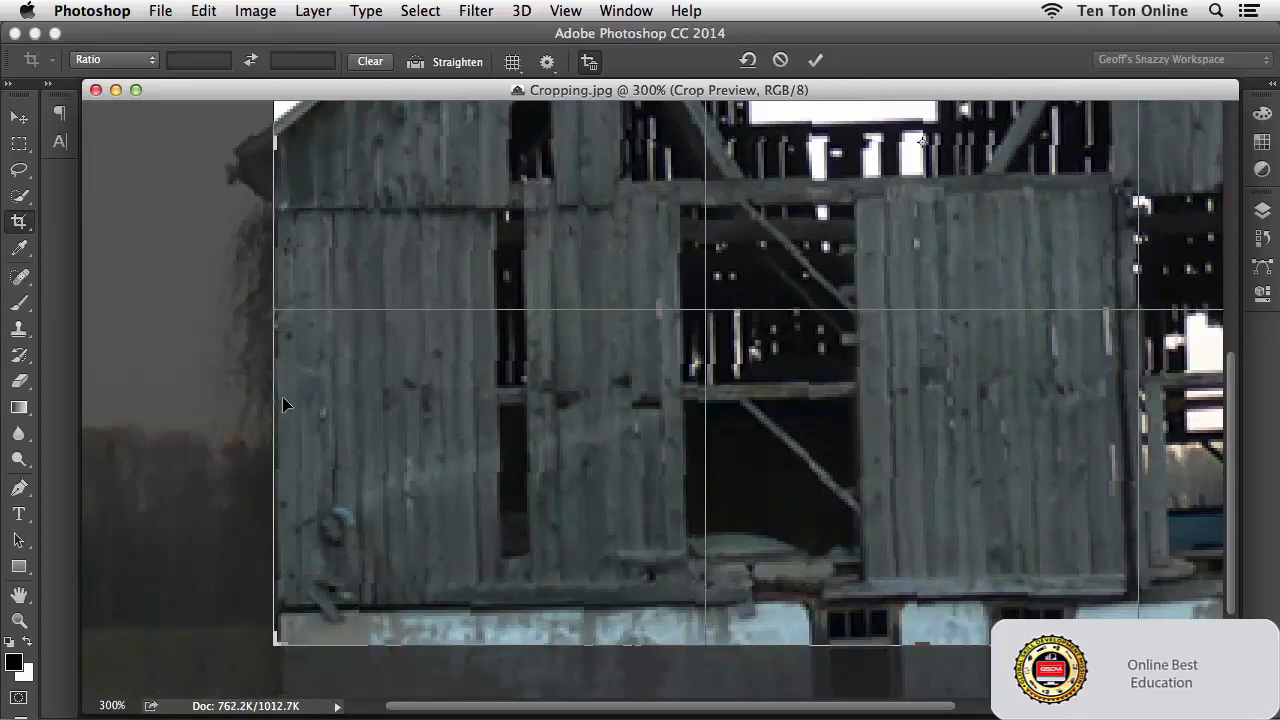
Expand the crop boundary to include the whole barn with its surrounding sky and grass, keep out the blank rotated edges, and apply the crop.
key(super+1)
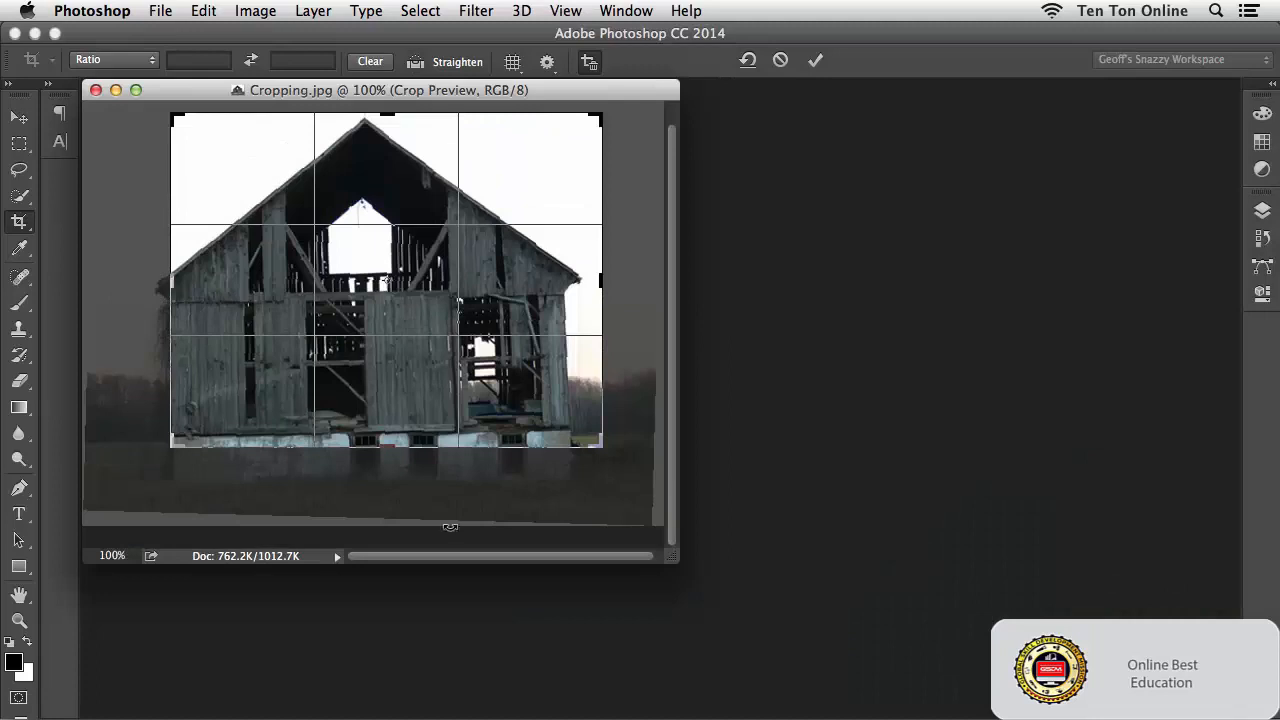
drag(672, 558, 814, 684)
drag(643, 548, 662, 580)
drag(221, 191, 195, 186)
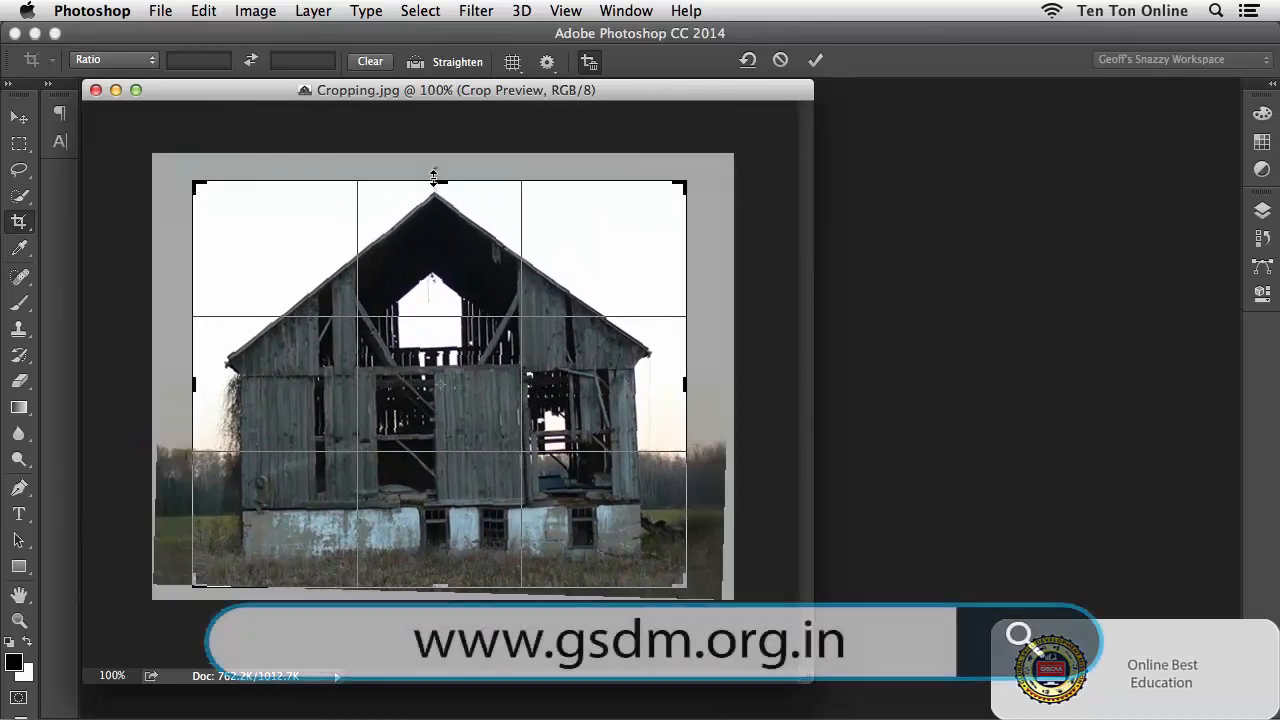
drag(433, 178, 441, 173)
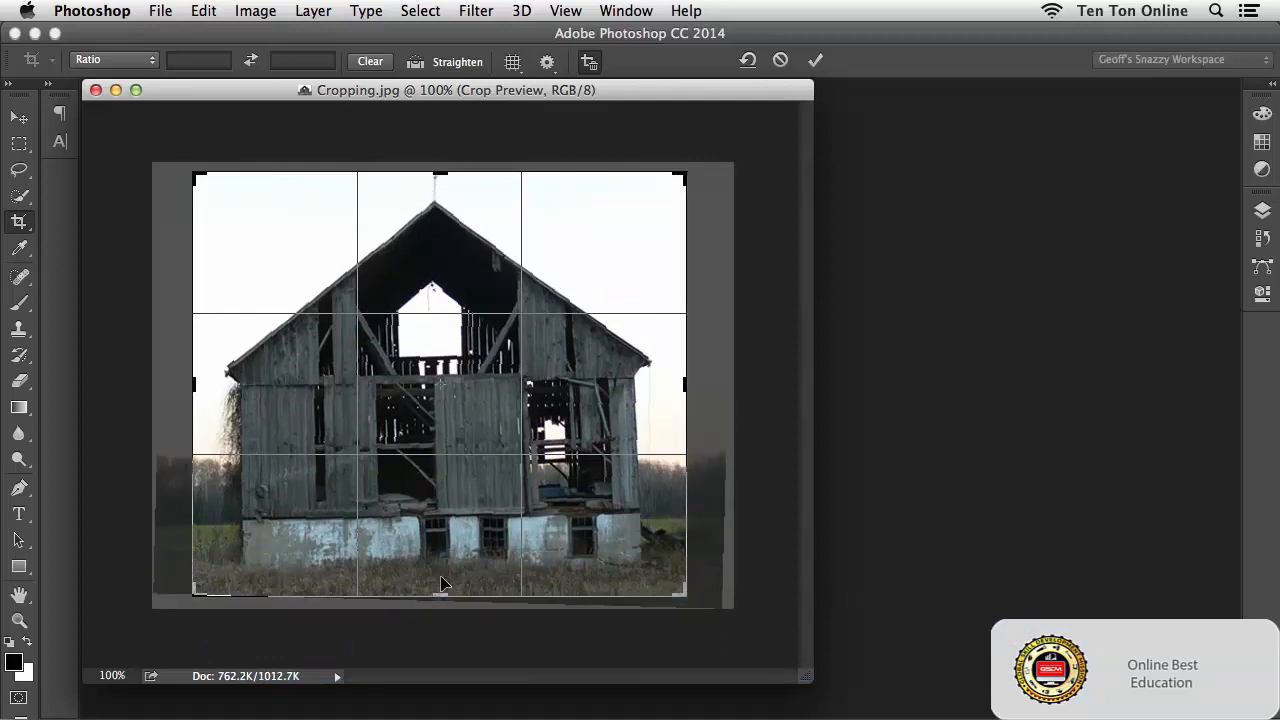
drag(443, 592, 443, 590)
key(Return)
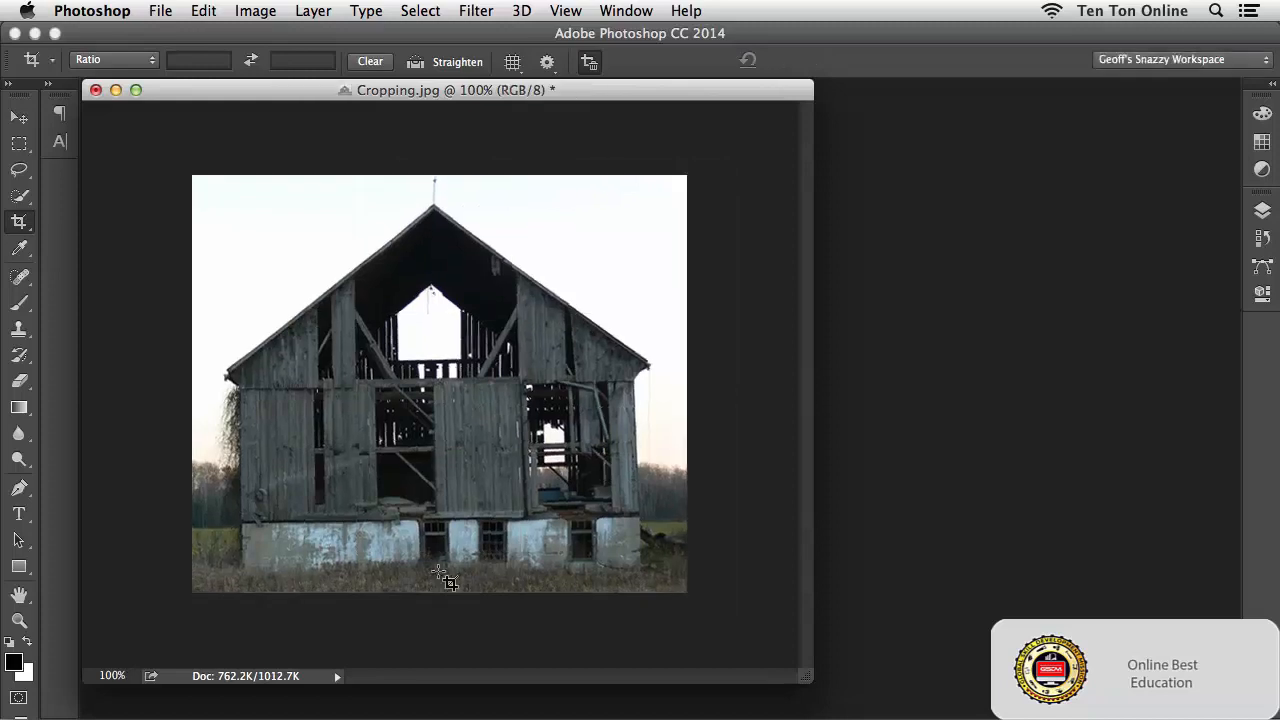